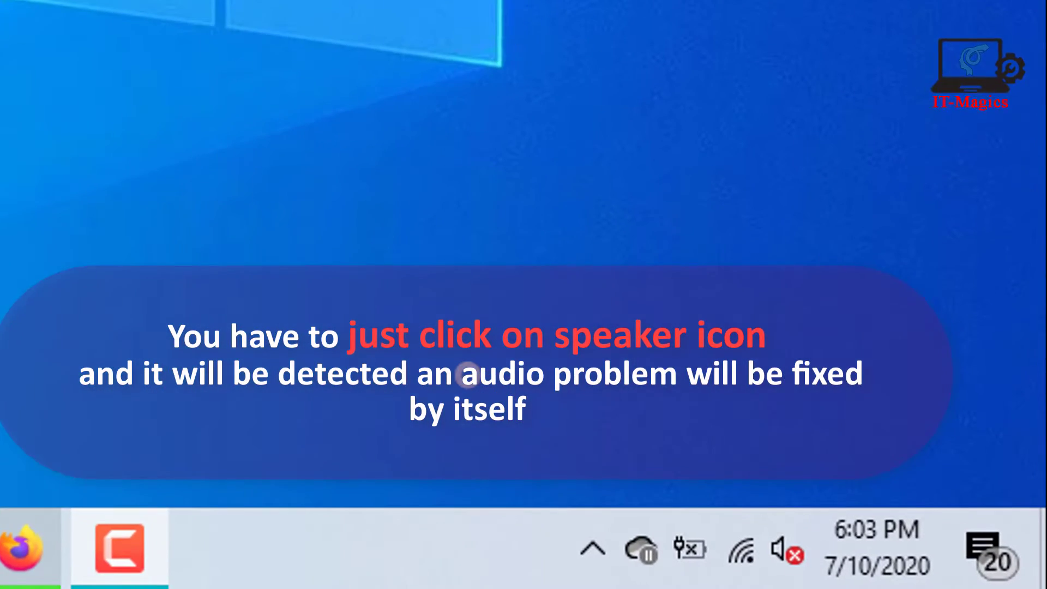
- Run the Playing Audio troubleshooter to completion, close it, and refresh the desktop
click(786, 563)
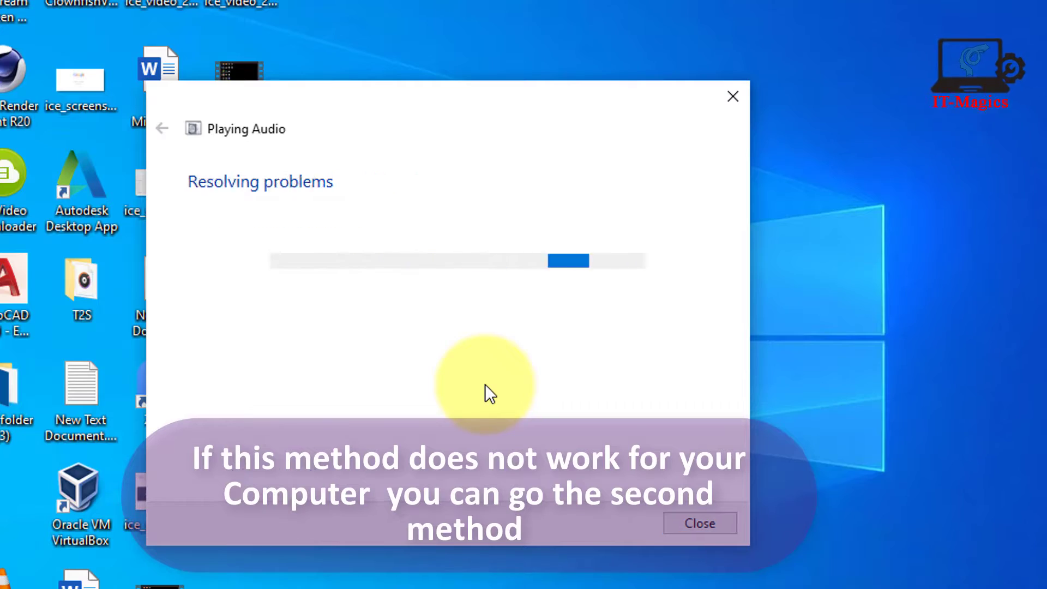
click(703, 528)
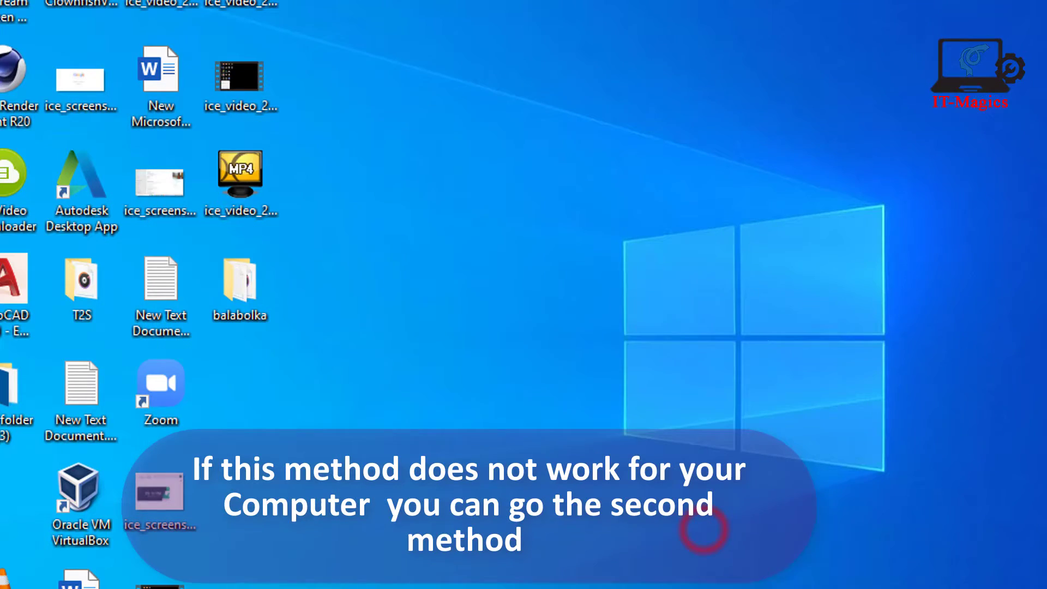
right_click(440, 270)
click(452, 331)
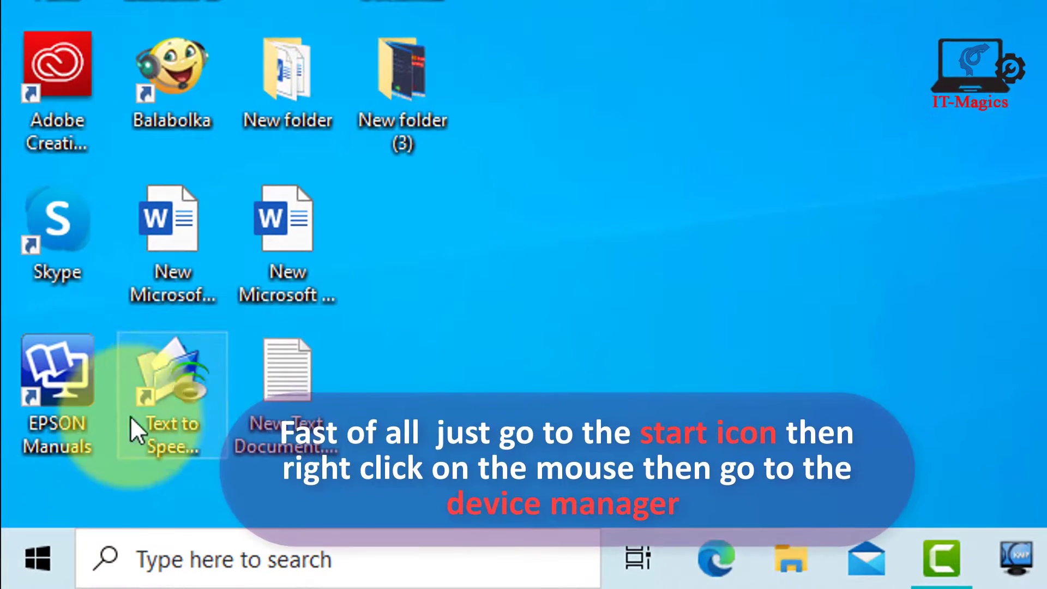
- Open Device Manager and expand Sound, video and game controllers to show Intel and Realtek audio
right_click(31, 562)
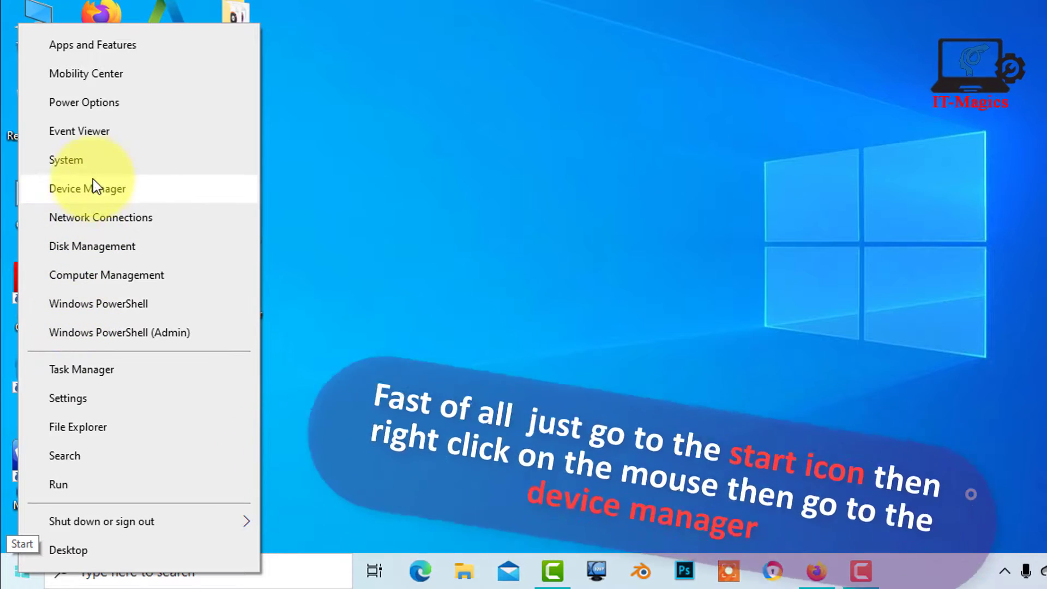
click(129, 192)
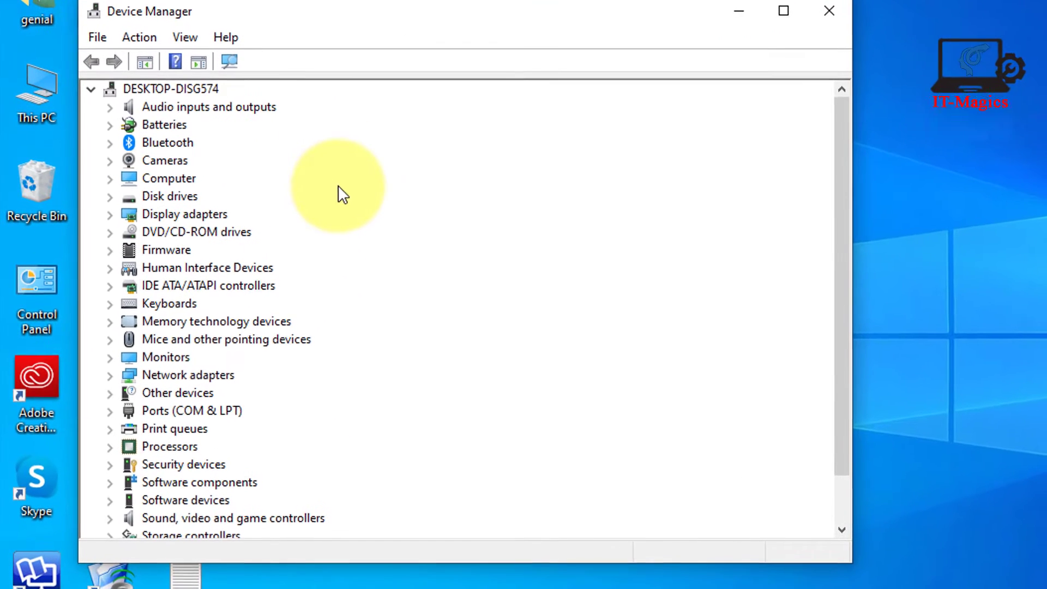
scroll(338, 186, down, 1)
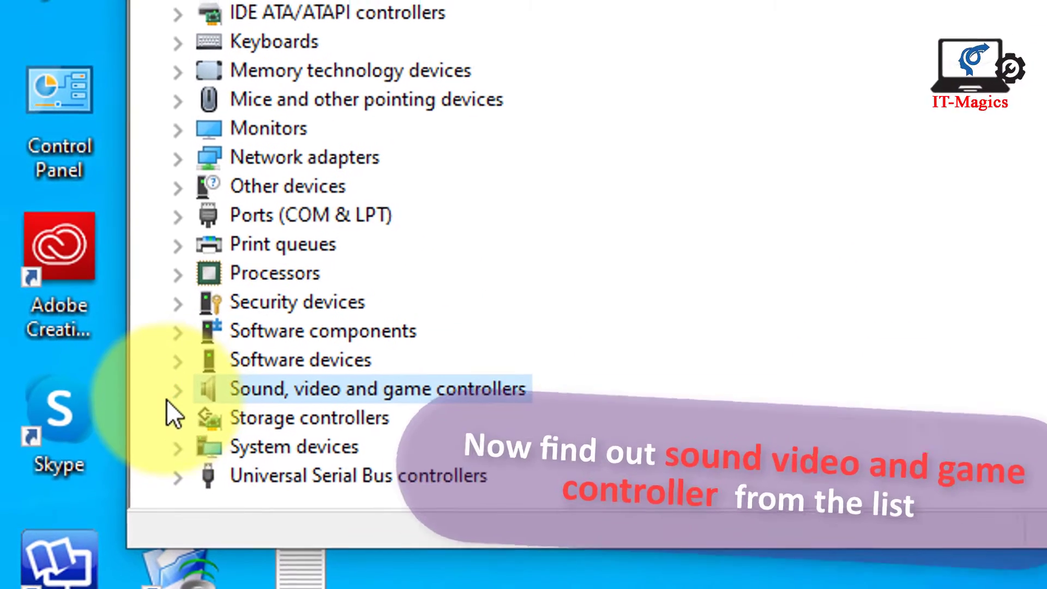
click(110, 468)
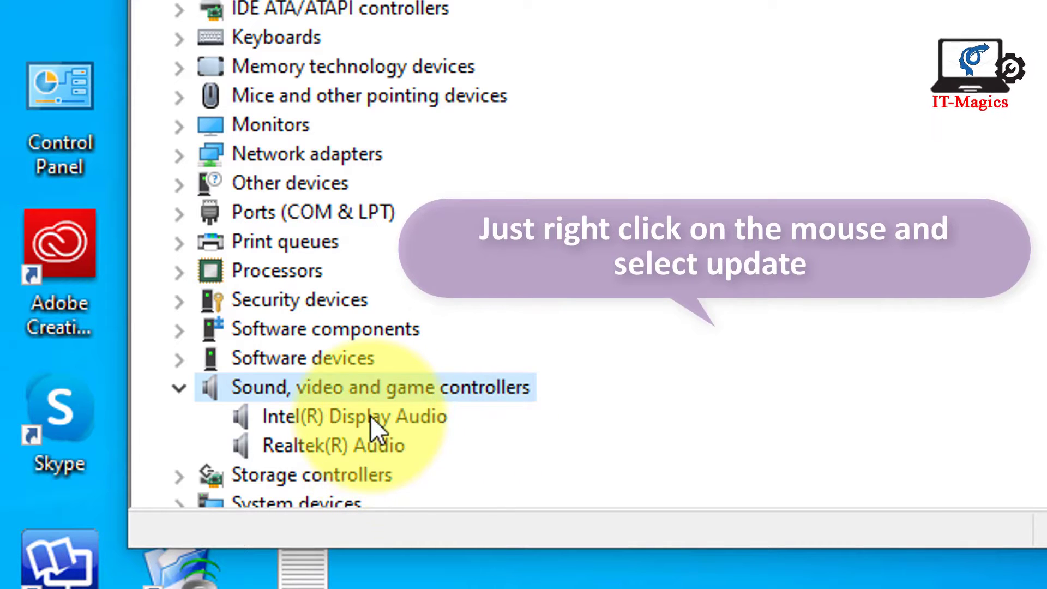
- Update Intel(R) Display Audio by picking the Intel(R) Display Audio driver from the computer's list
click(424, 415)
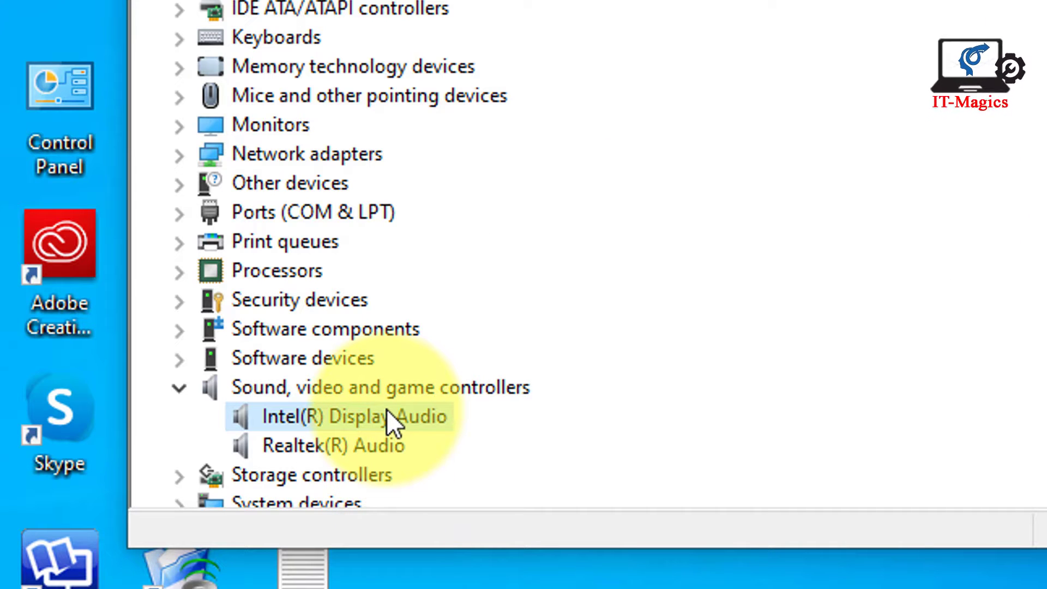
right_click(387, 410)
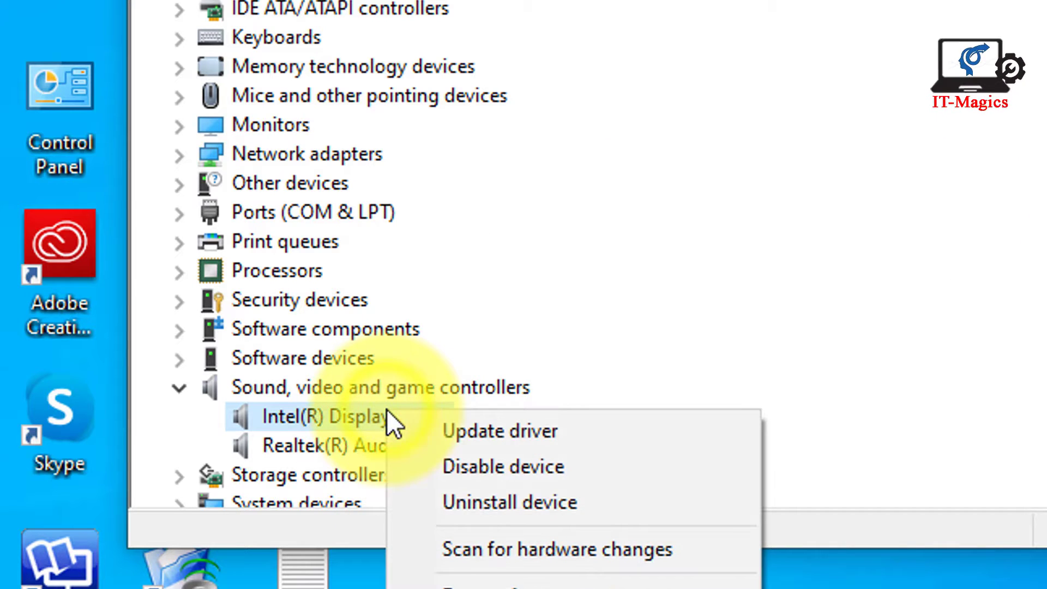
click(538, 437)
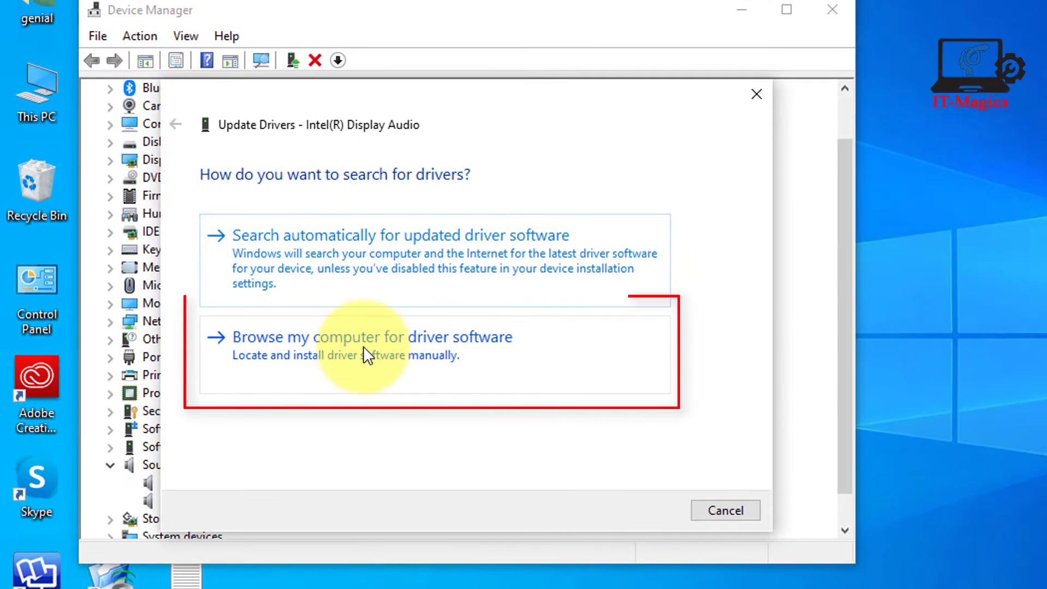
click(356, 347)
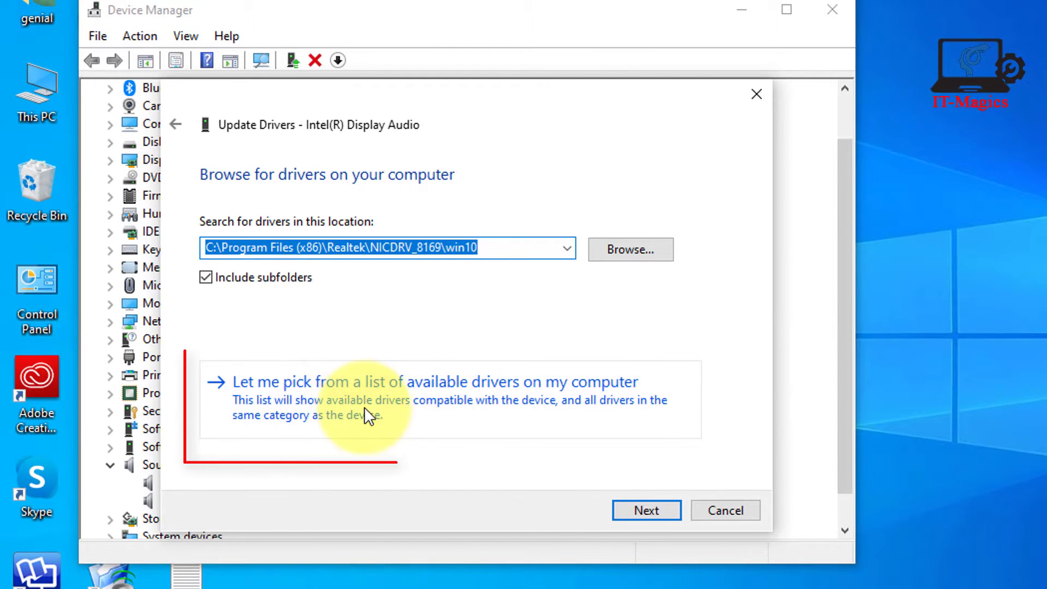
click(348, 402)
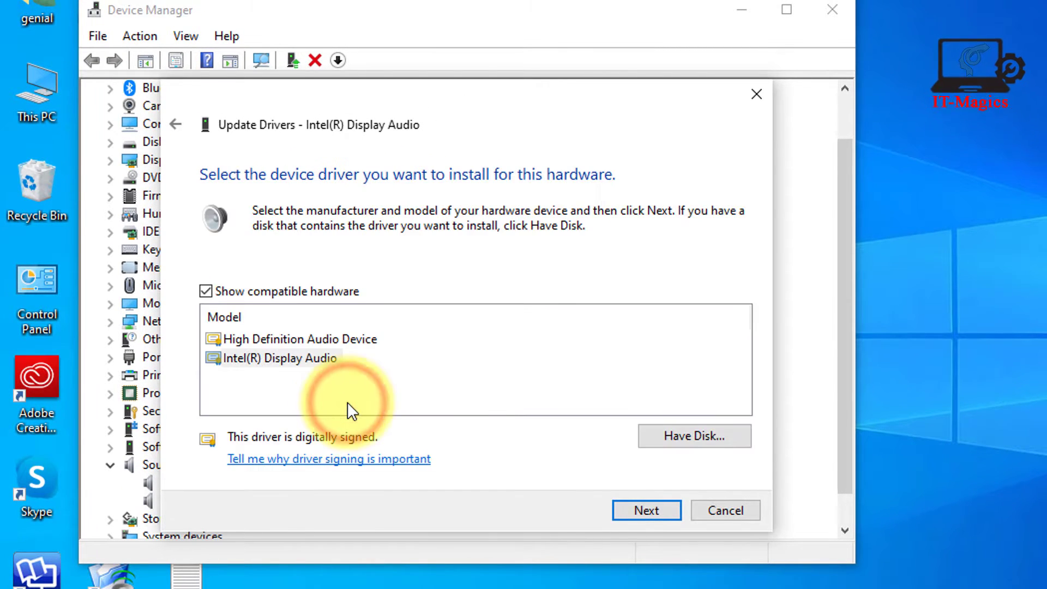
click(656, 509)
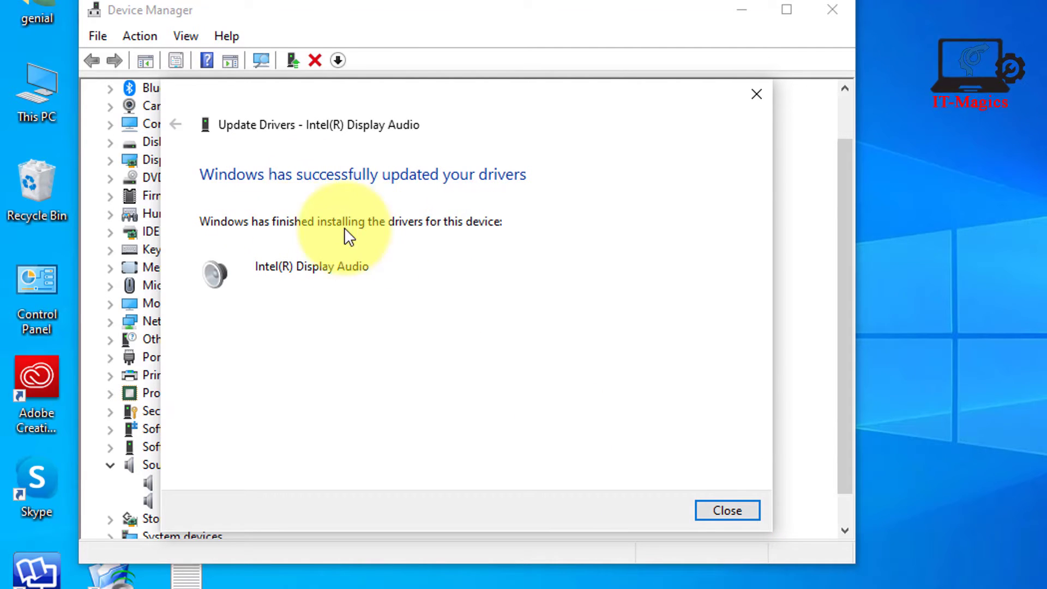
click(725, 511)
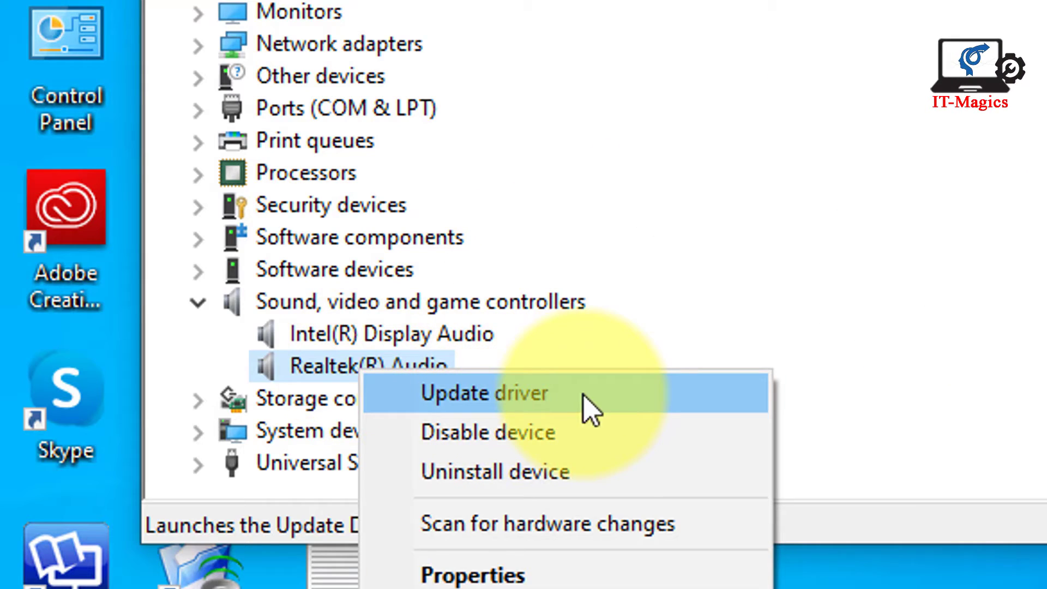
- Install the Realtek High Definition Audio driver for Realtek(R) Audio and accept the restart
click(587, 395)
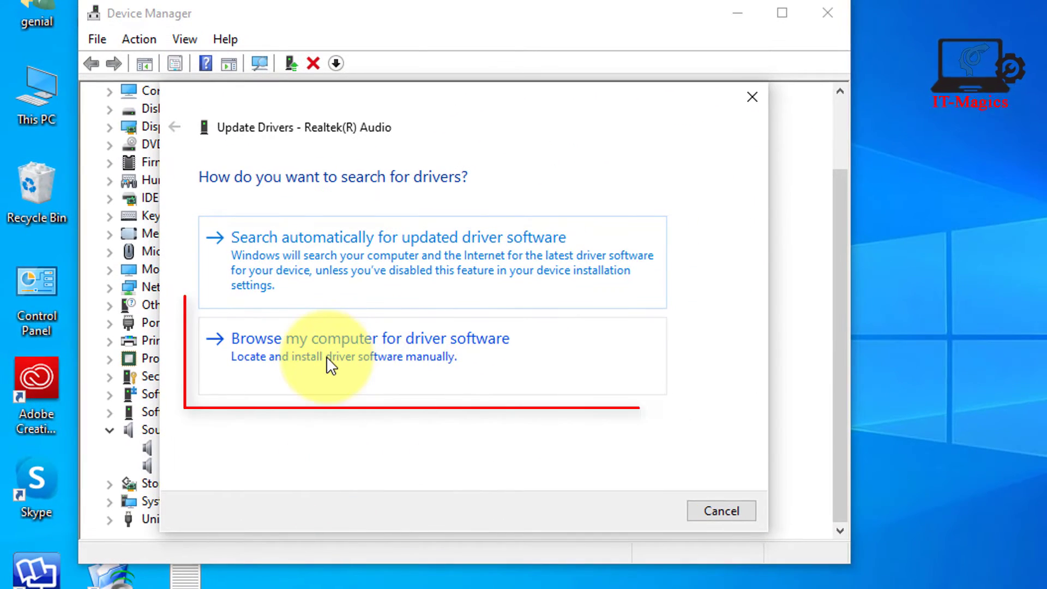
click(326, 355)
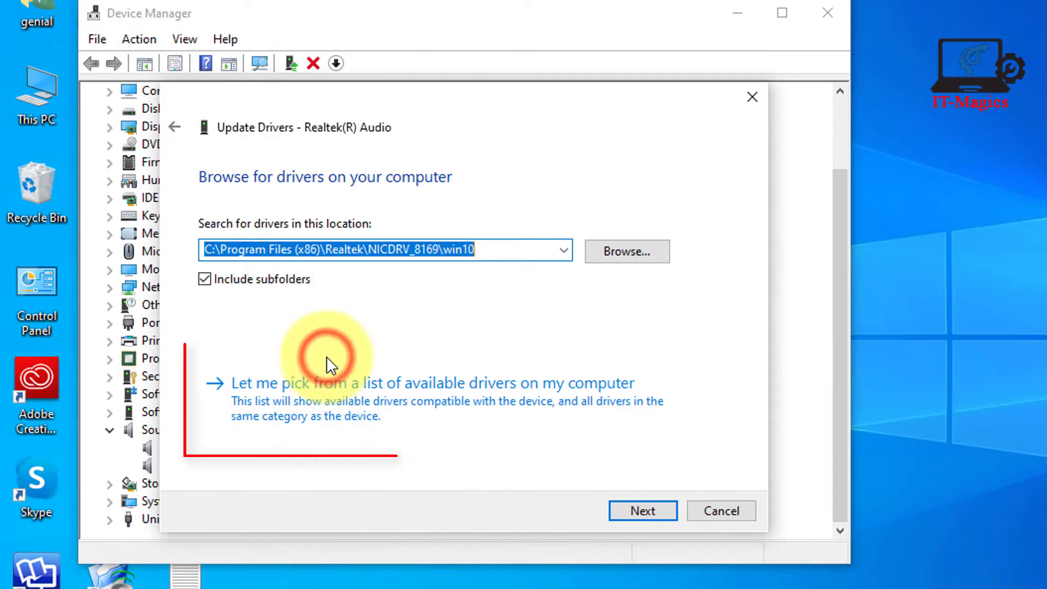
click(344, 406)
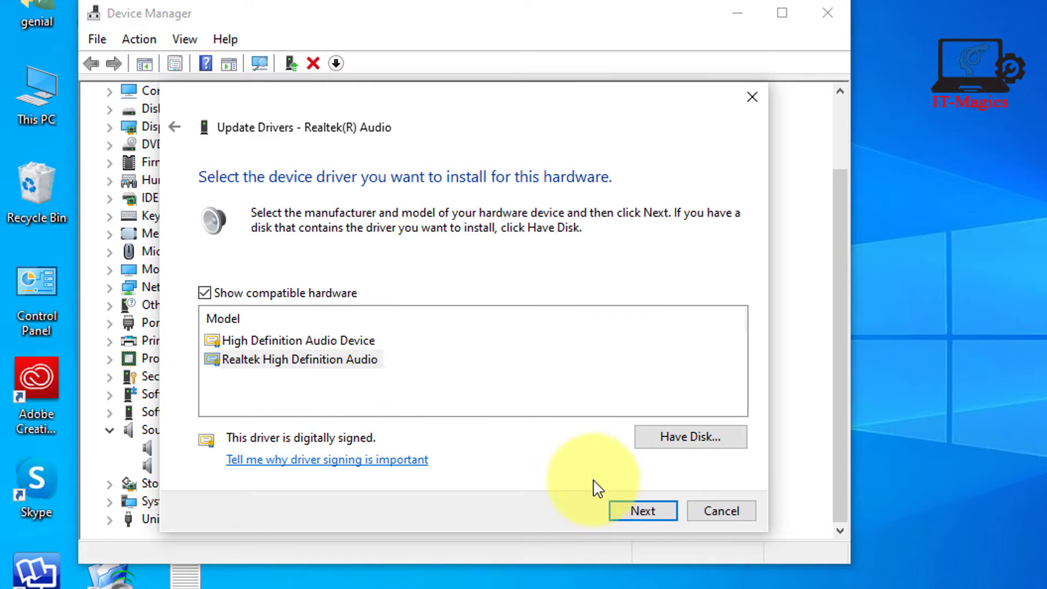
click(643, 514)
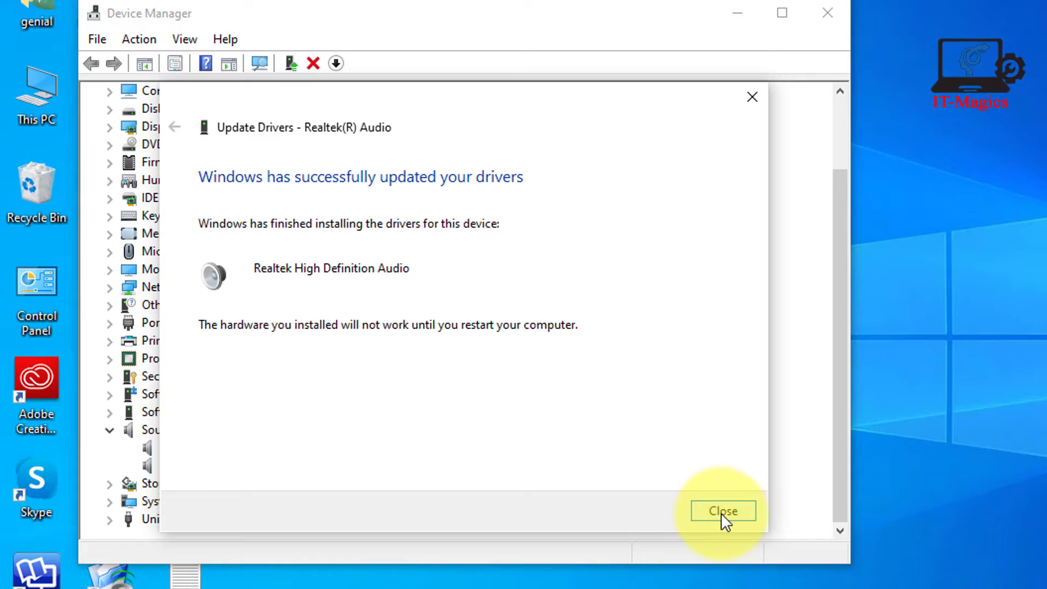
click(723, 513)
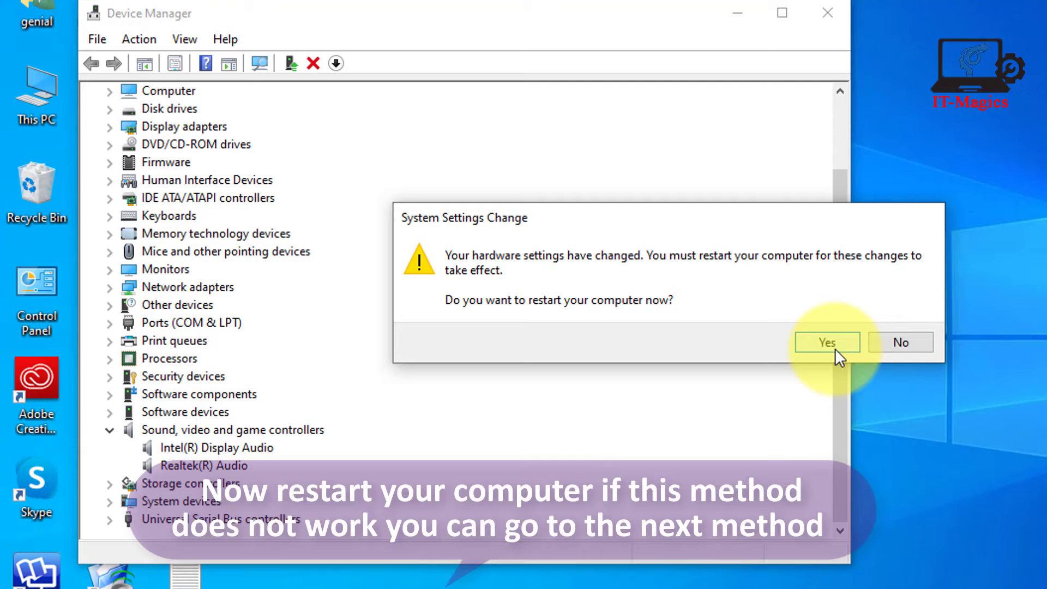
click(834, 345)
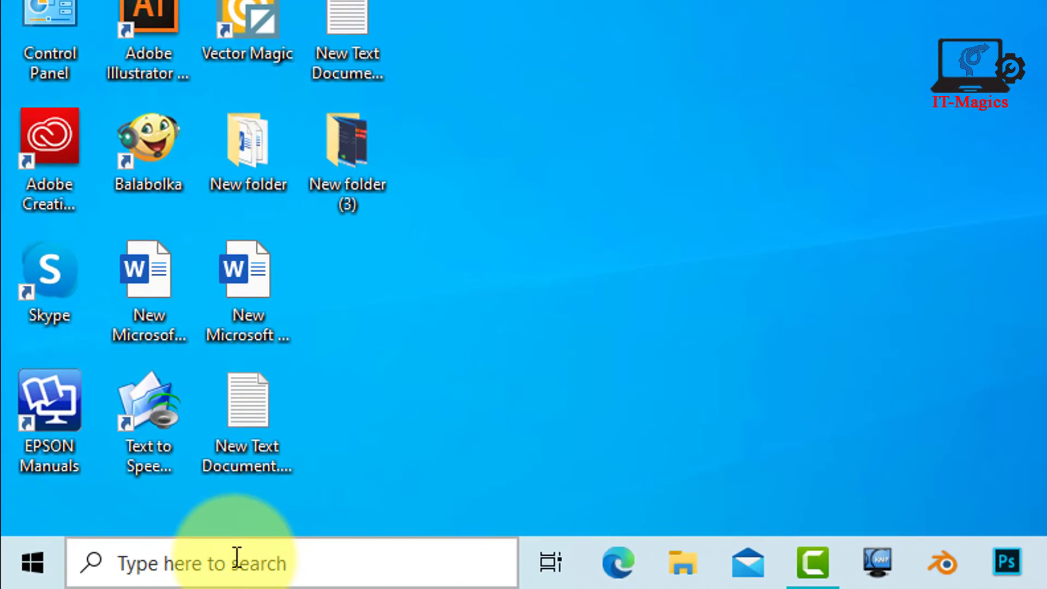
- Open Services via a 'service' search, widen the window, and scroll down to Windows Audio
click(135, 571)
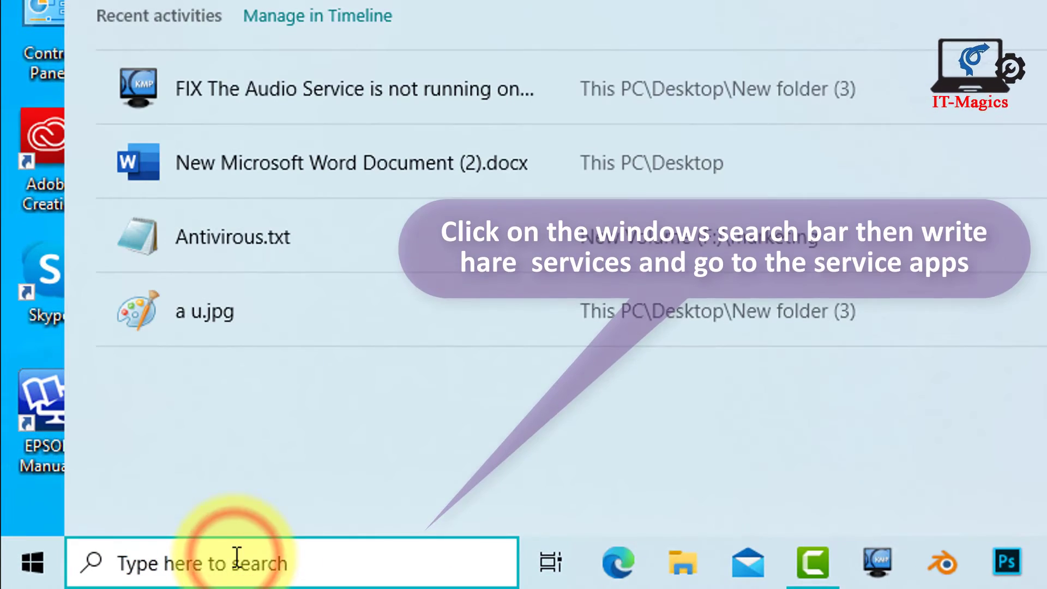
text(ser)
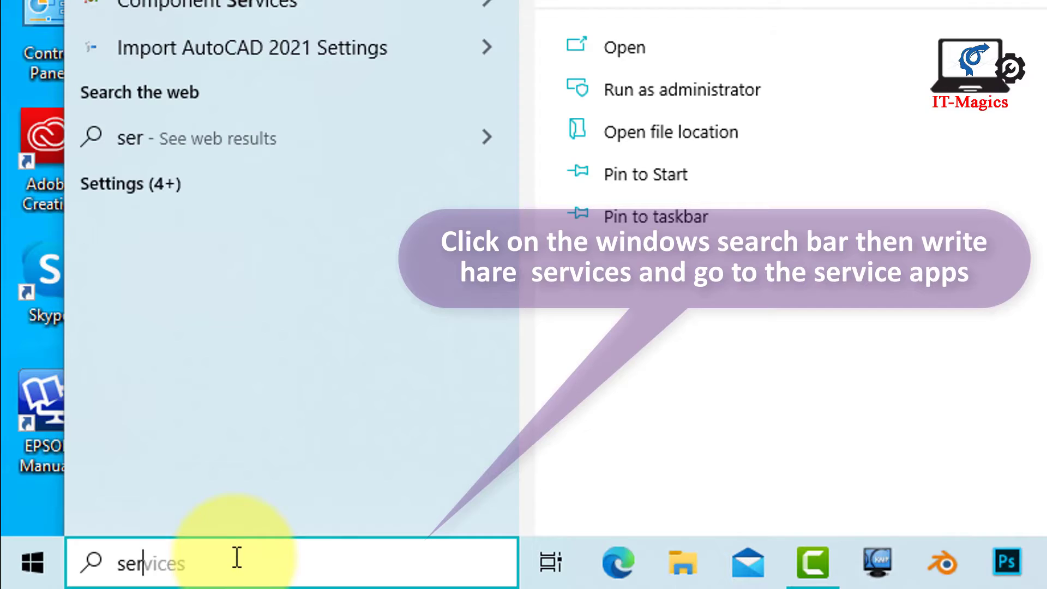
text(vi)
text(ces)
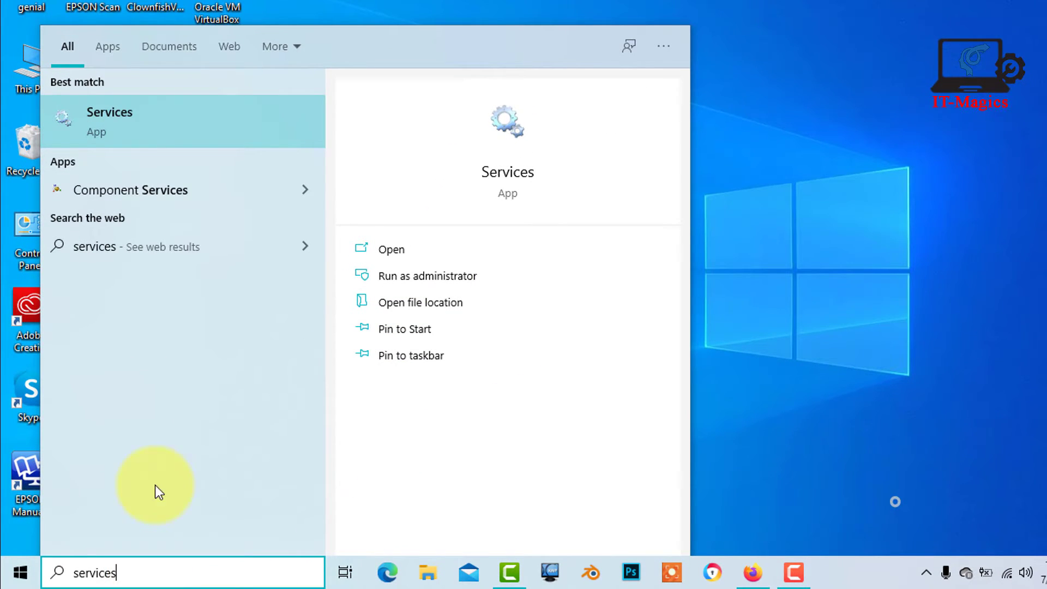
click(147, 124)
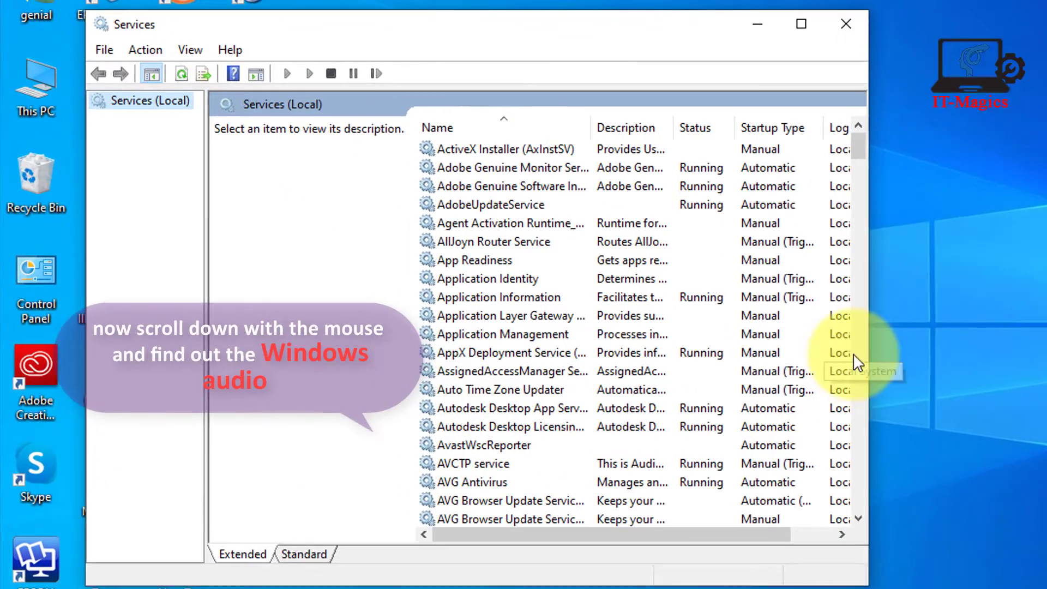
drag(869, 350, 962, 324)
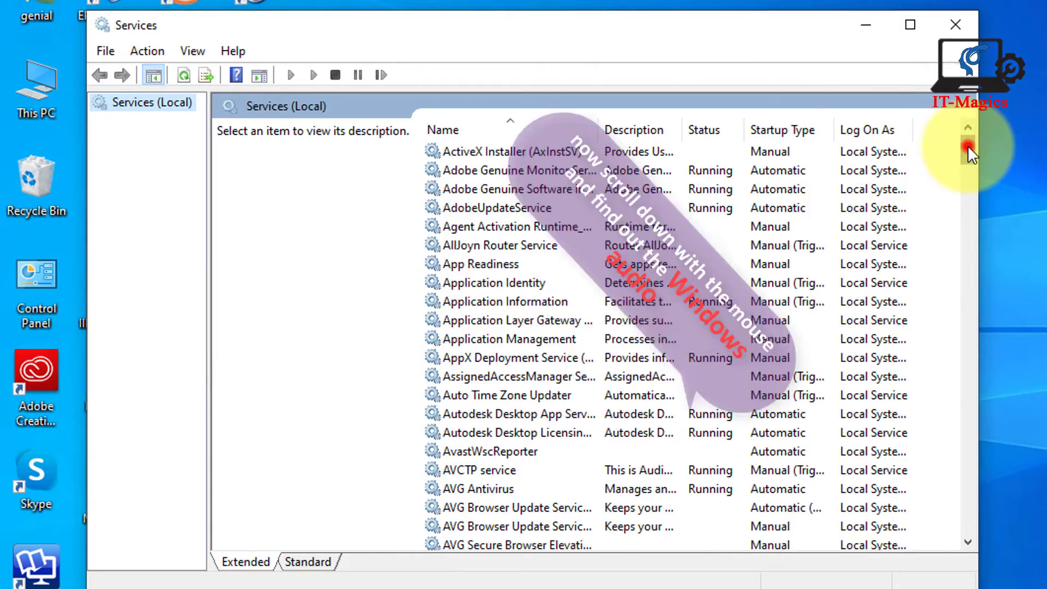
drag(968, 145, 977, 457)
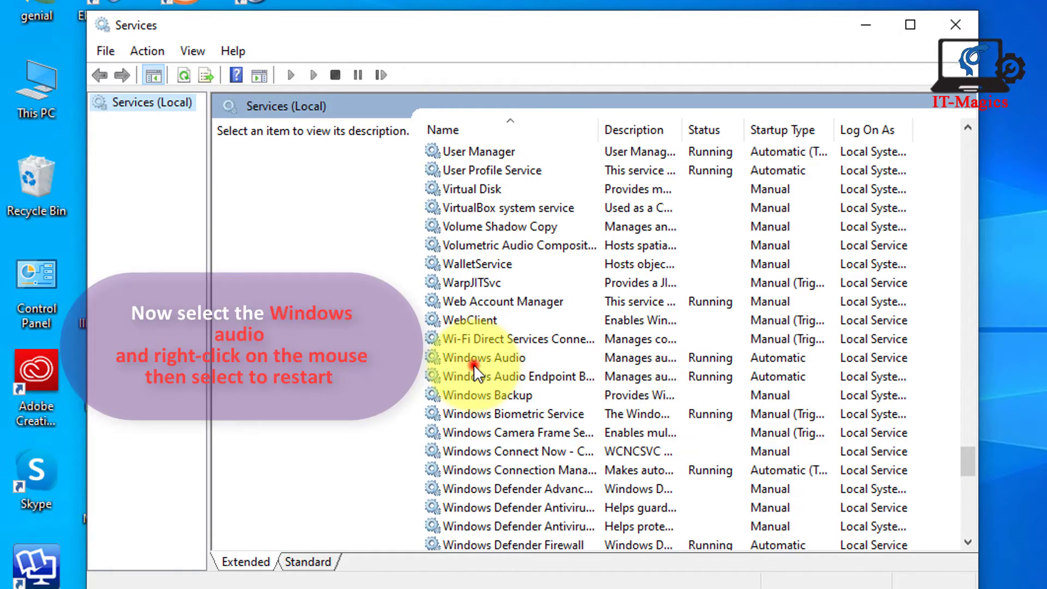
- Restart the Windows Audio service
click(474, 362)
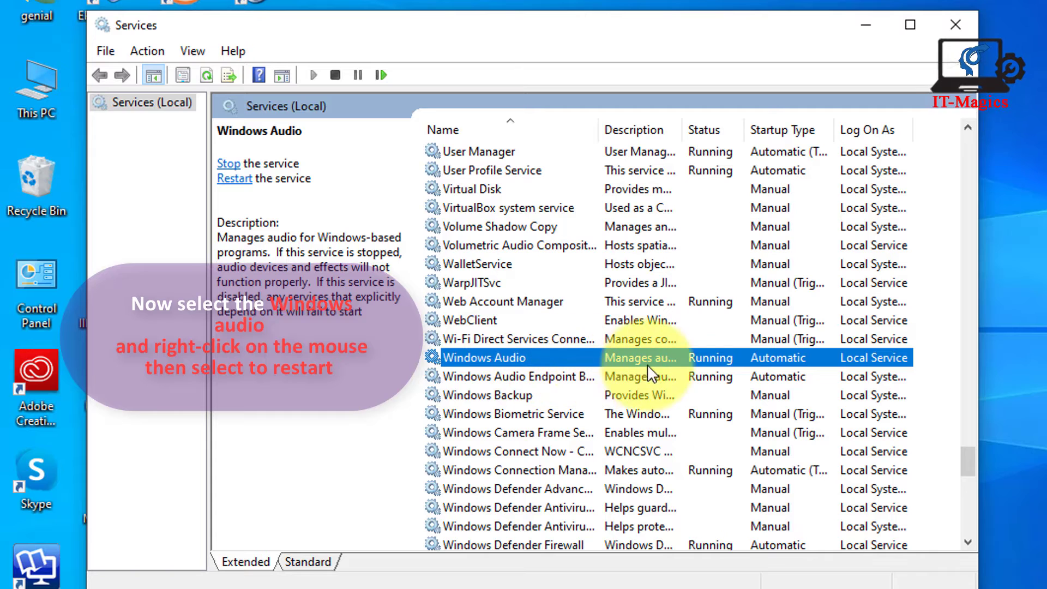
right_click(492, 357)
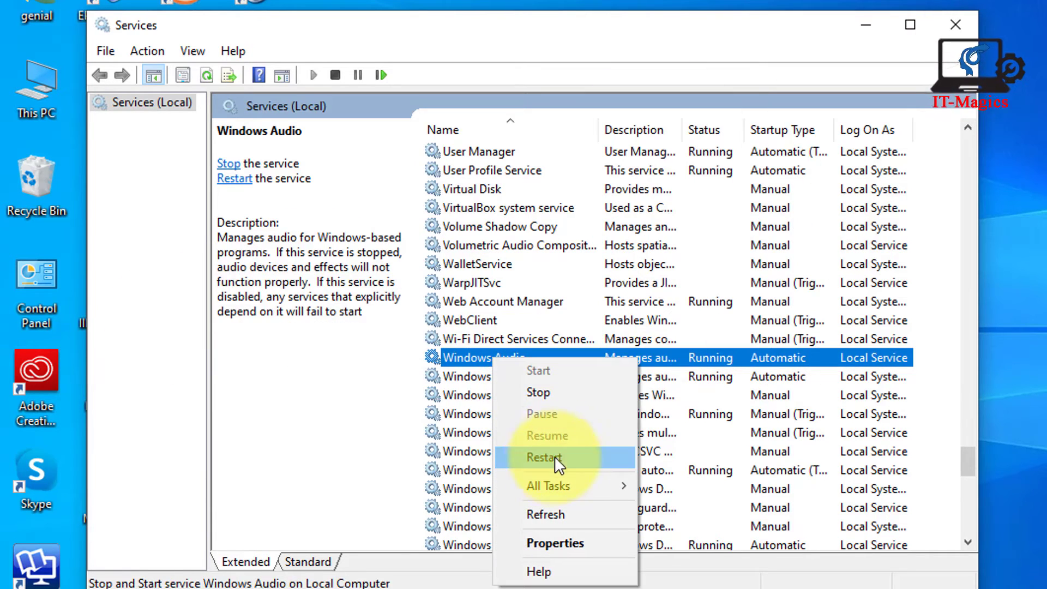
click(567, 458)
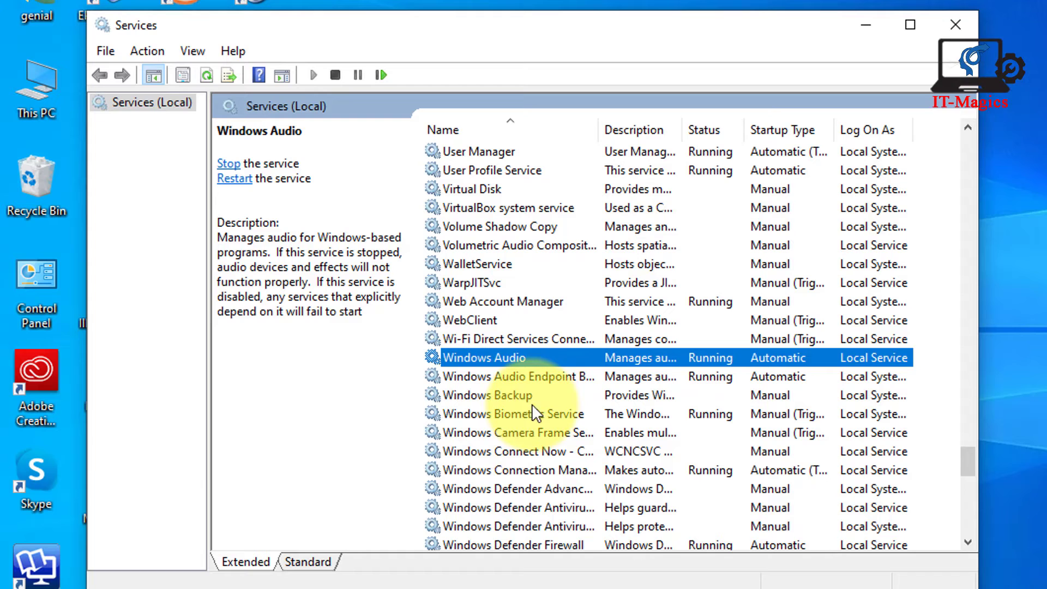
- Restart Windows Audio Endpoint Builder, confirming the restart of dependent Windows Audio
click(542, 378)
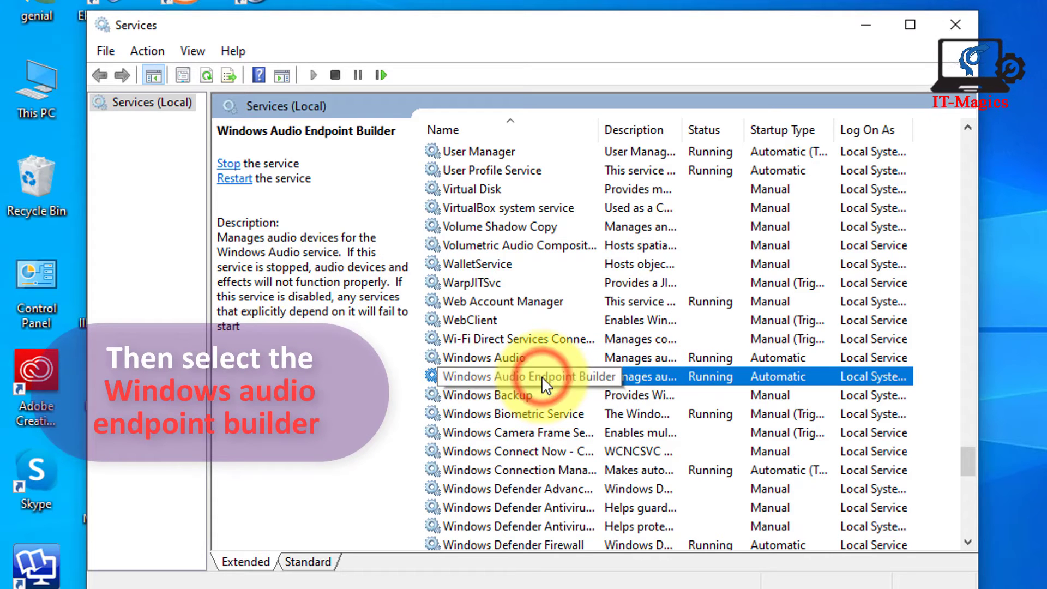
right_click(541, 377)
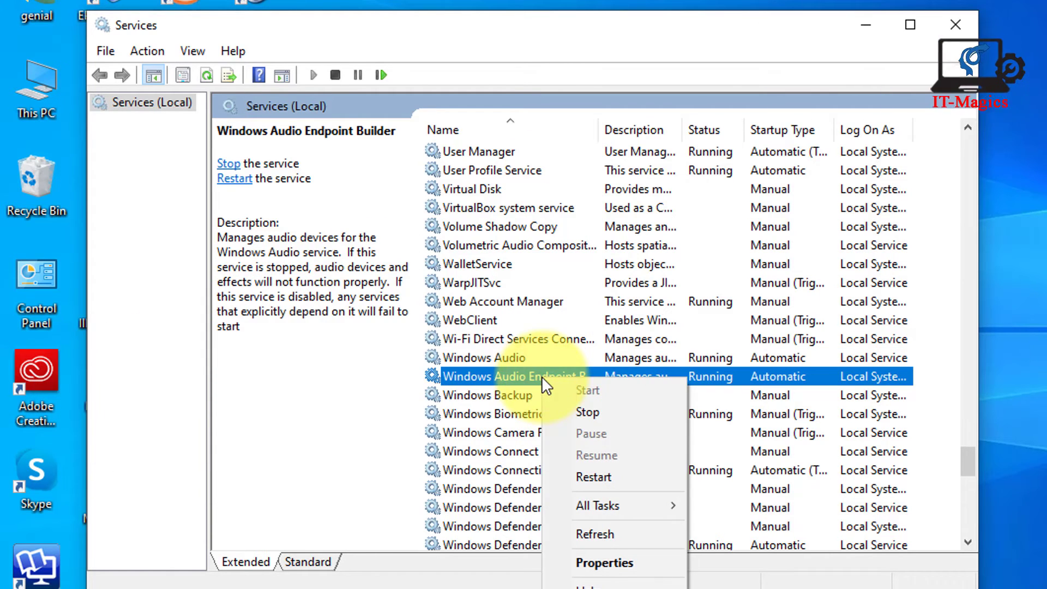
click(603, 478)
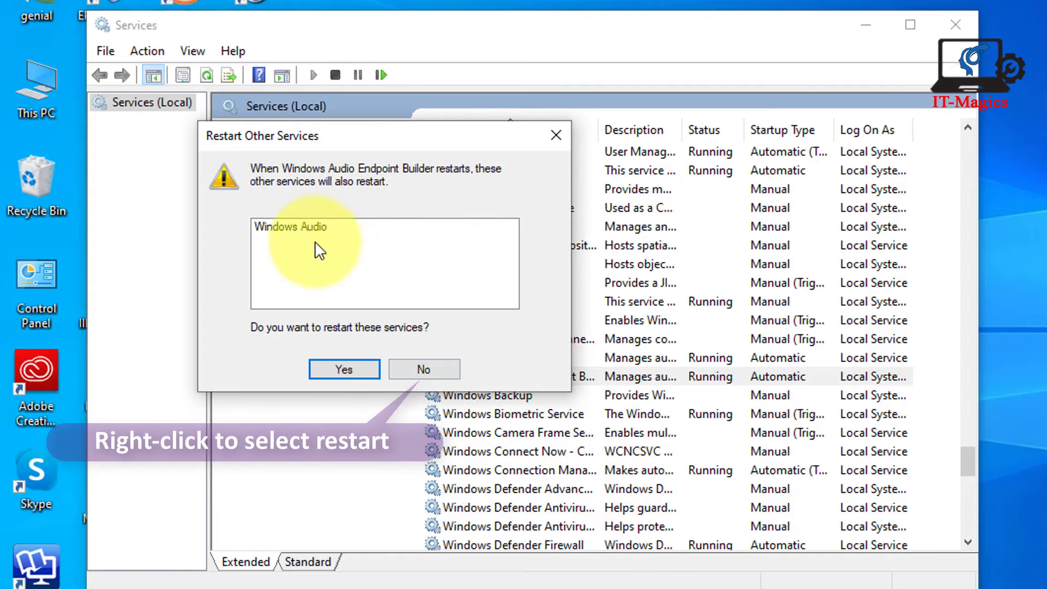
click(343, 371)
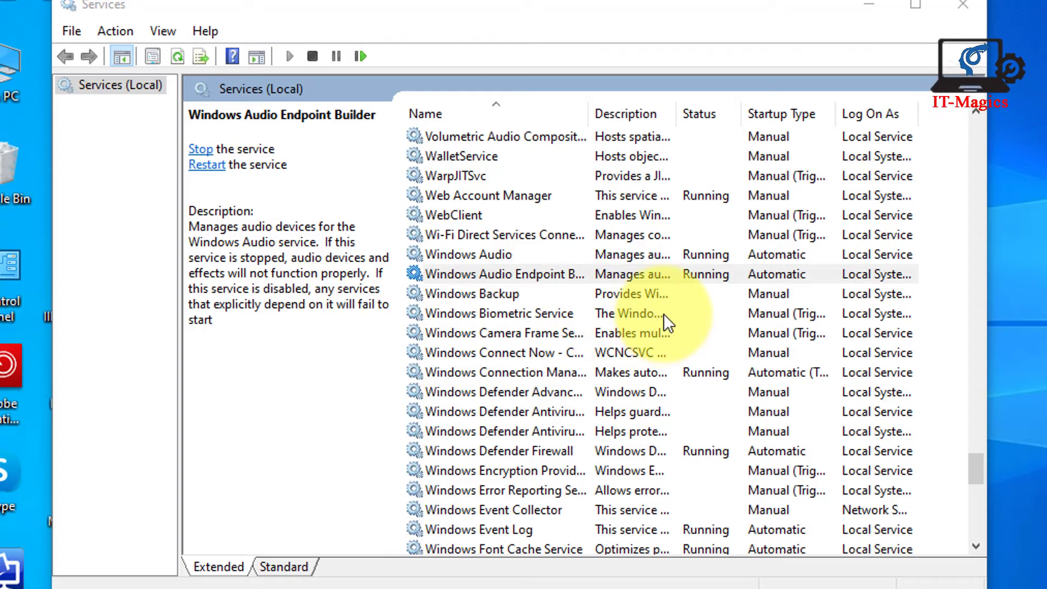
- Scroll up to the Plug and Play service and restart it
scroll(660, 329, down, 2)
scroll(660, 329, up, 2)
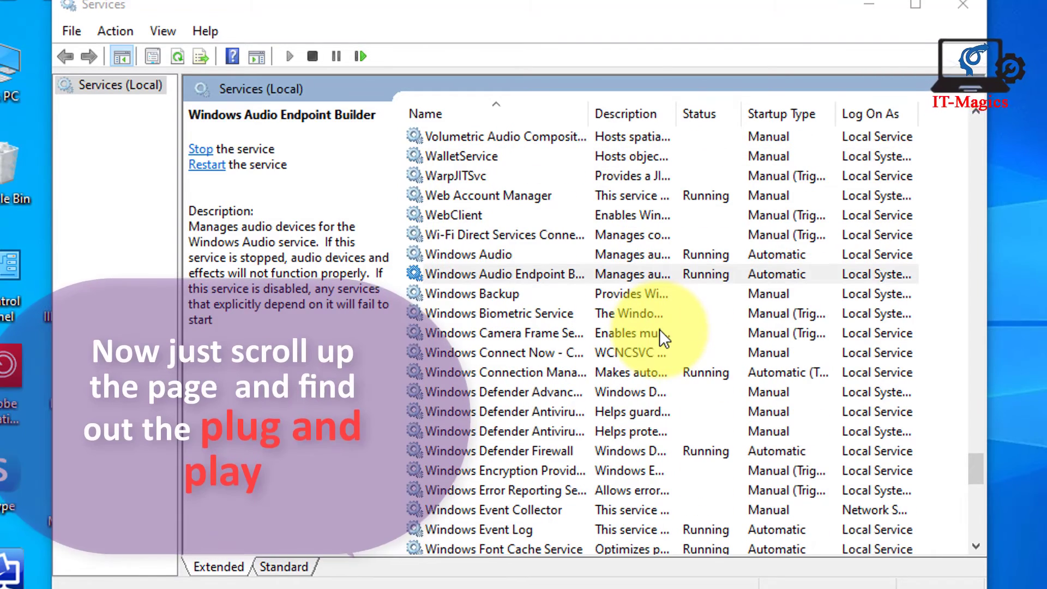
scroll(659, 330, up, 5)
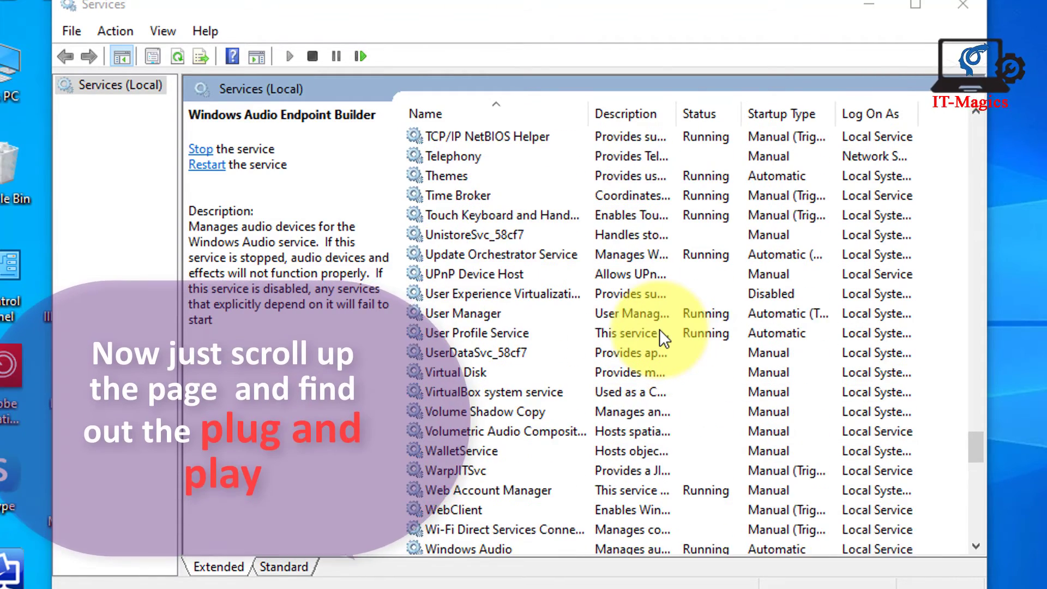
scroll(660, 329, up, 6)
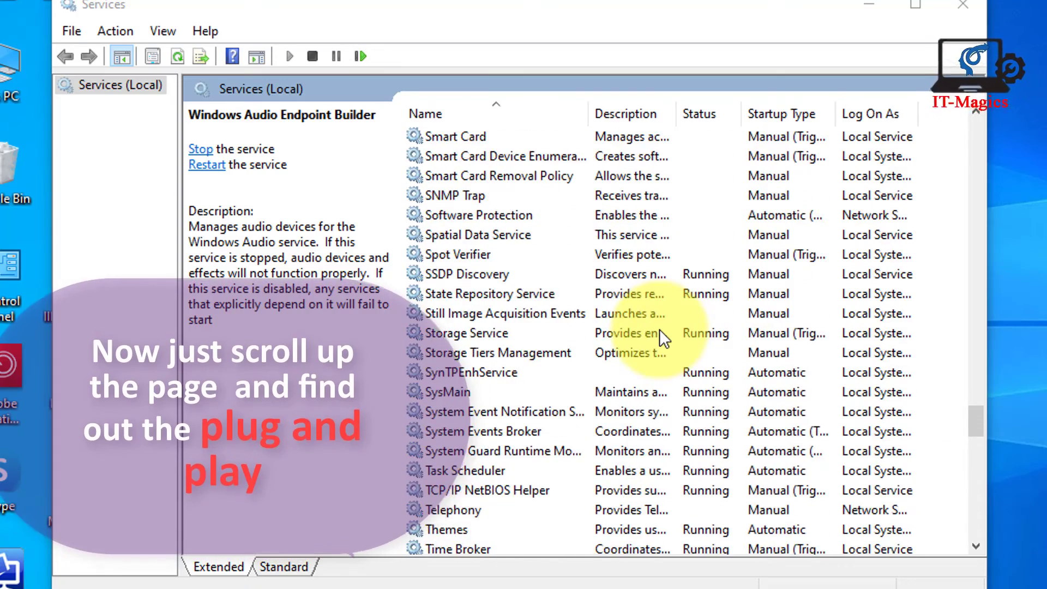
scroll(659, 329, up, 2)
scroll(660, 331, up, 9)
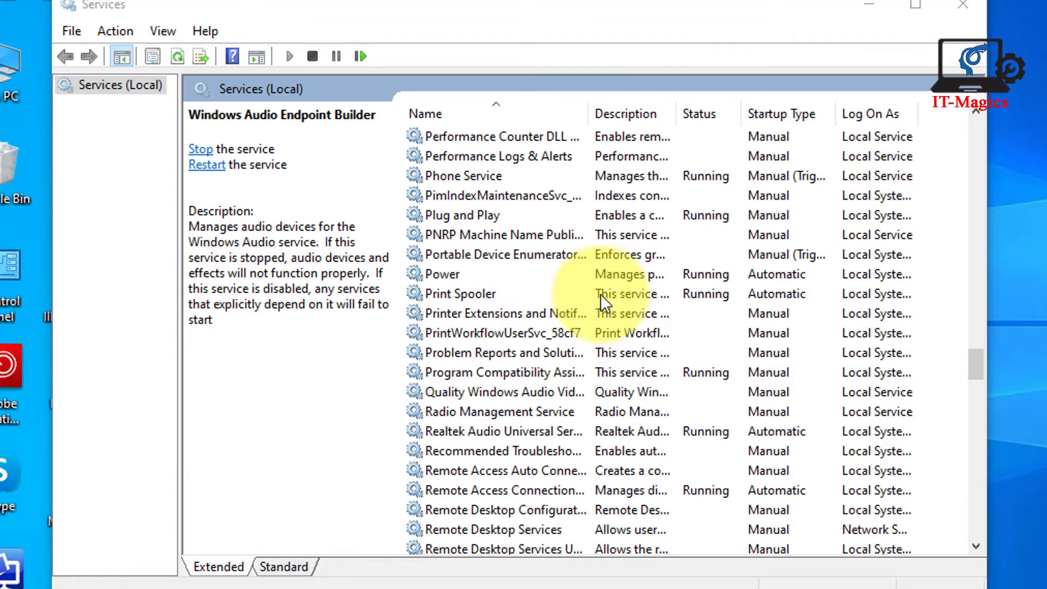
click(474, 214)
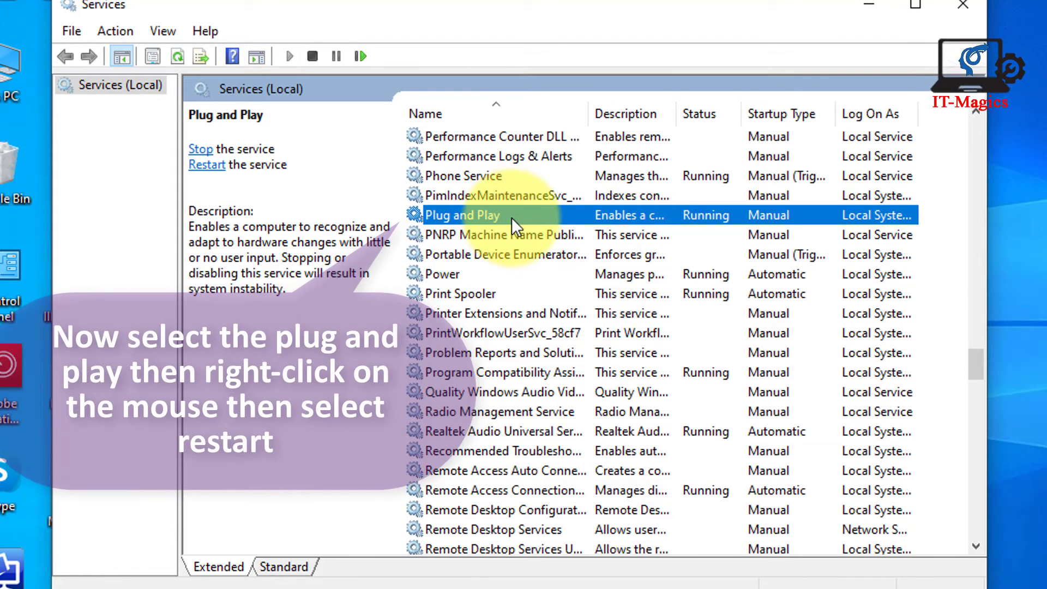
right_click(503, 215)
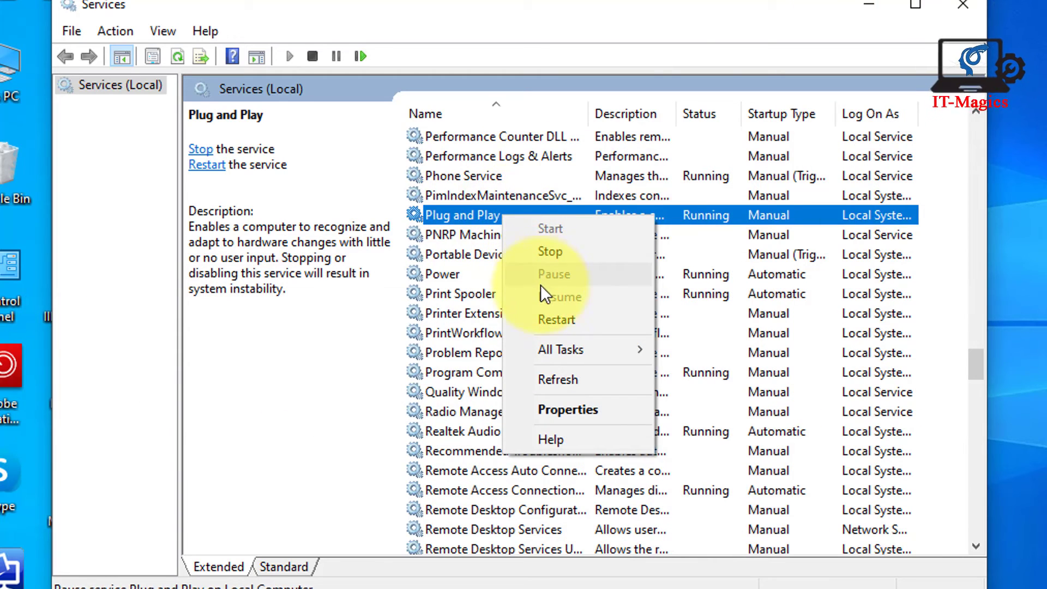
click(563, 318)
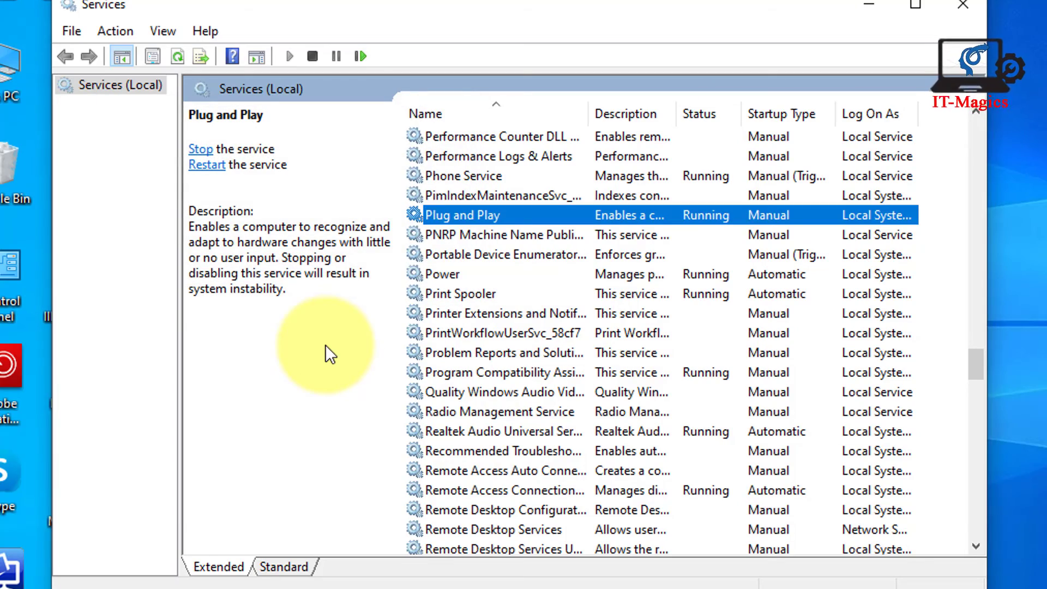
- Close the Services console and show the Start menu's Sleep, Shut down and Restart options
scroll(824, 324, down, 1)
scroll(823, 324, up, 3)
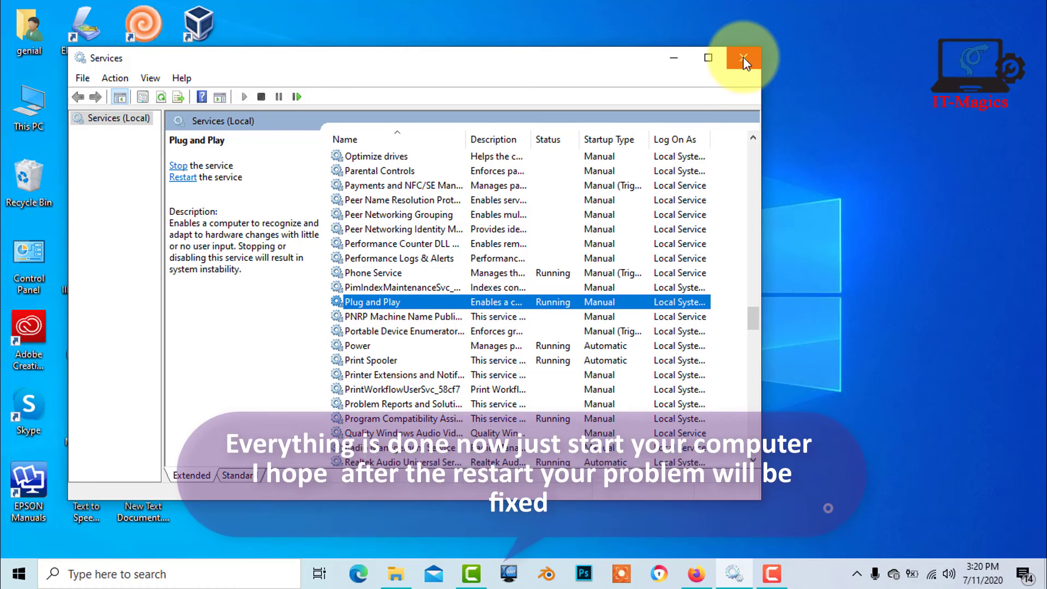
click(744, 58)
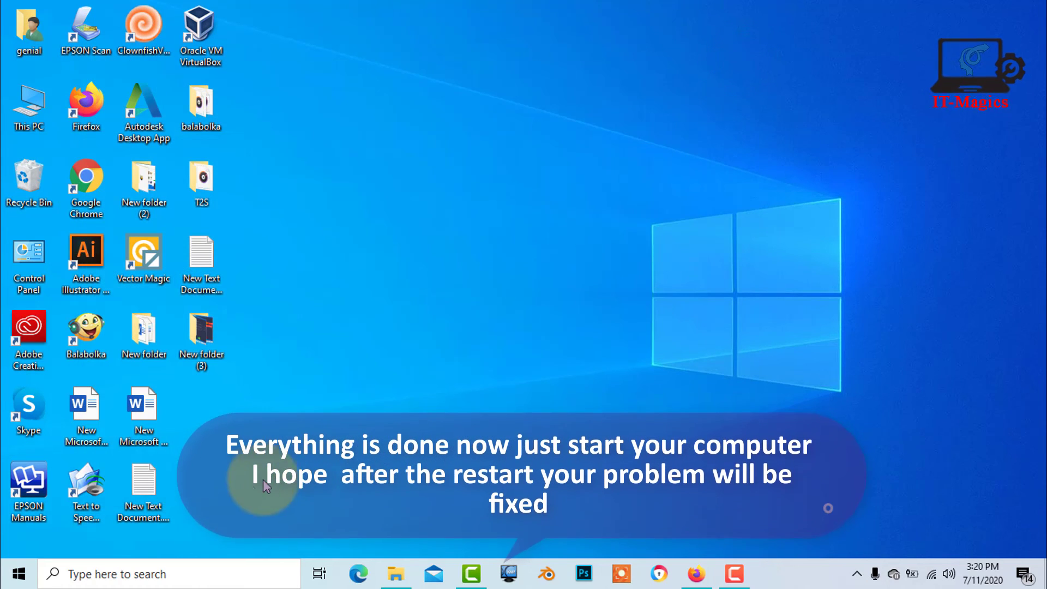
click(17, 575)
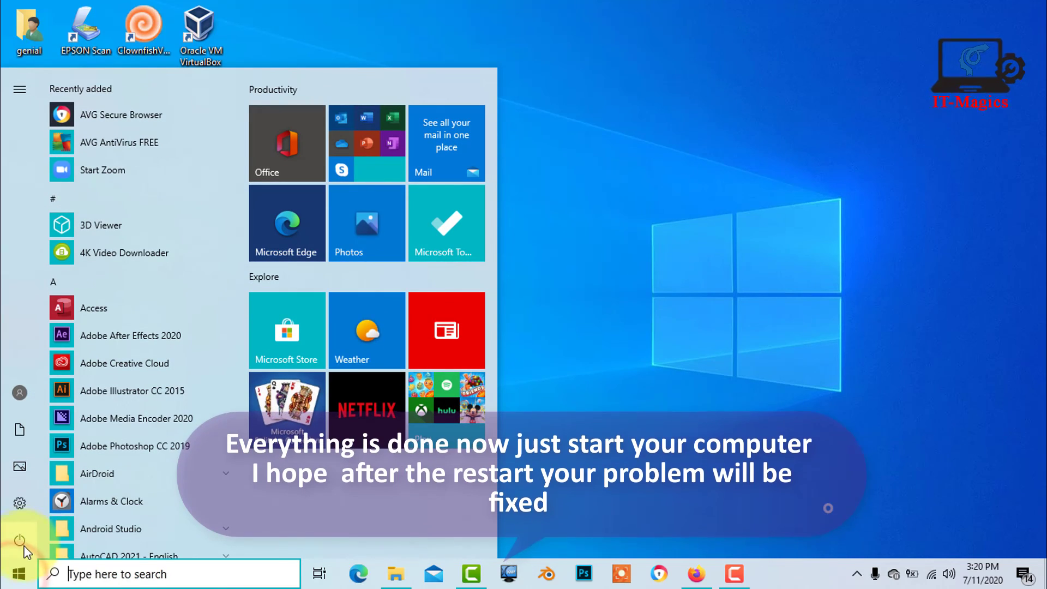
click(22, 539)
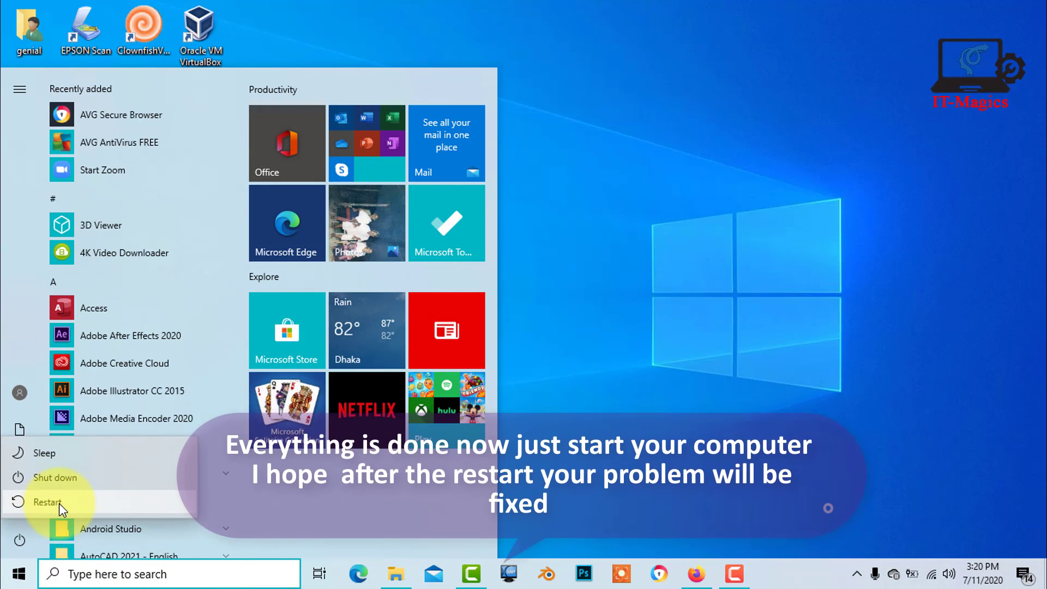